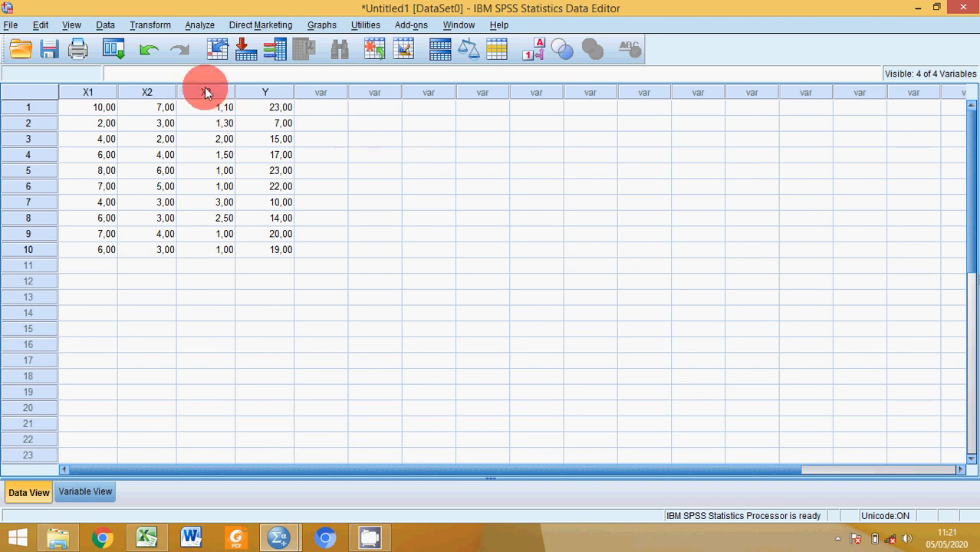
- Set up a linear regression with X1, X2 and X3 as independent variables and Y as the dependent variable
click(197, 26)
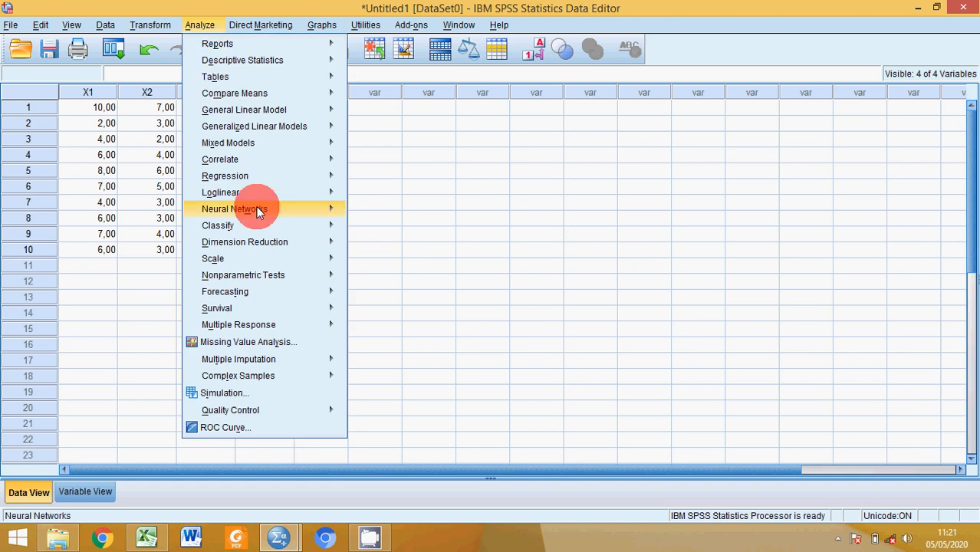
mouse_move(252, 179)
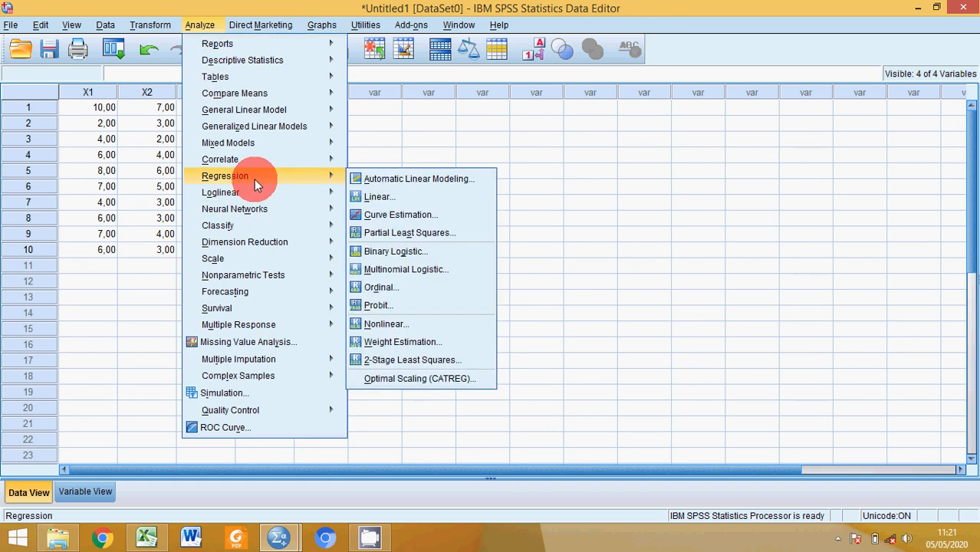
click(378, 198)
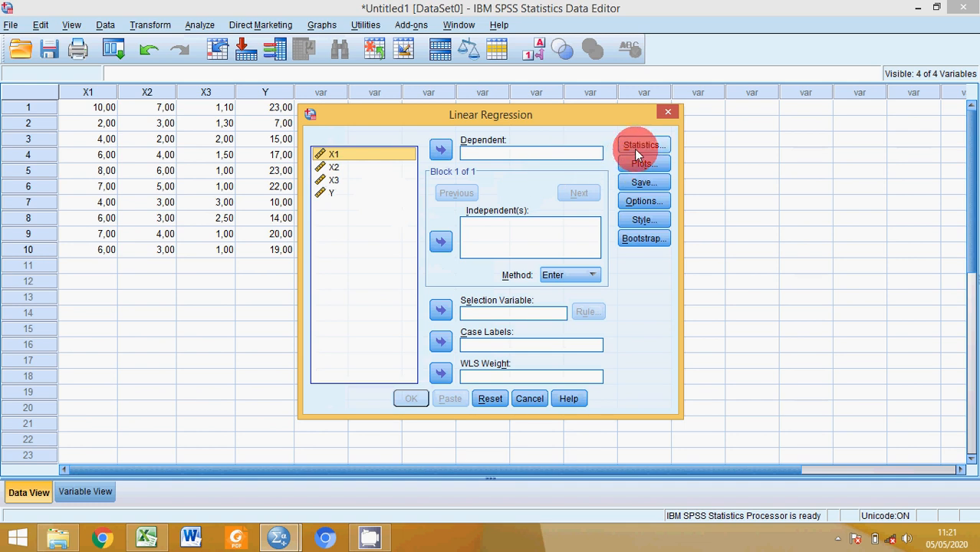
click(440, 243)
click(334, 171)
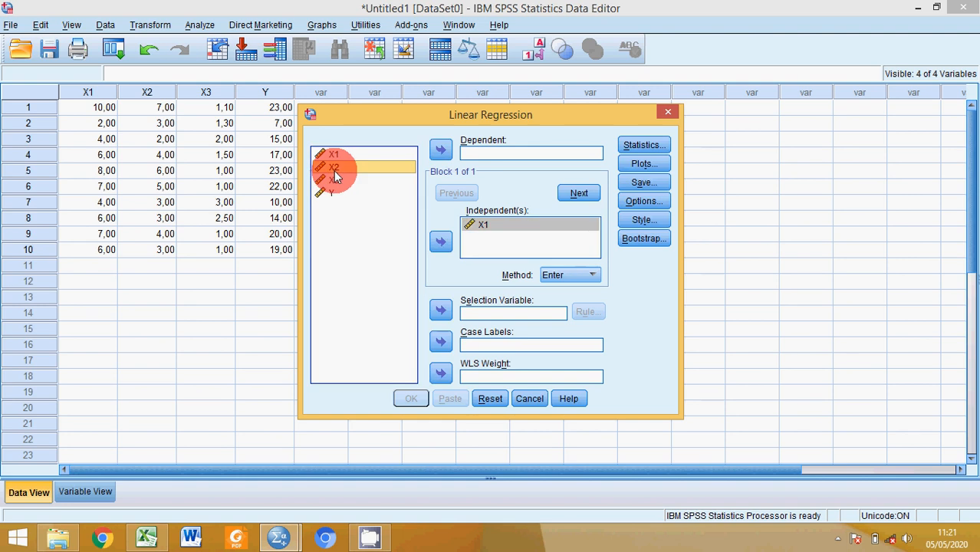
click(441, 244)
click(331, 181)
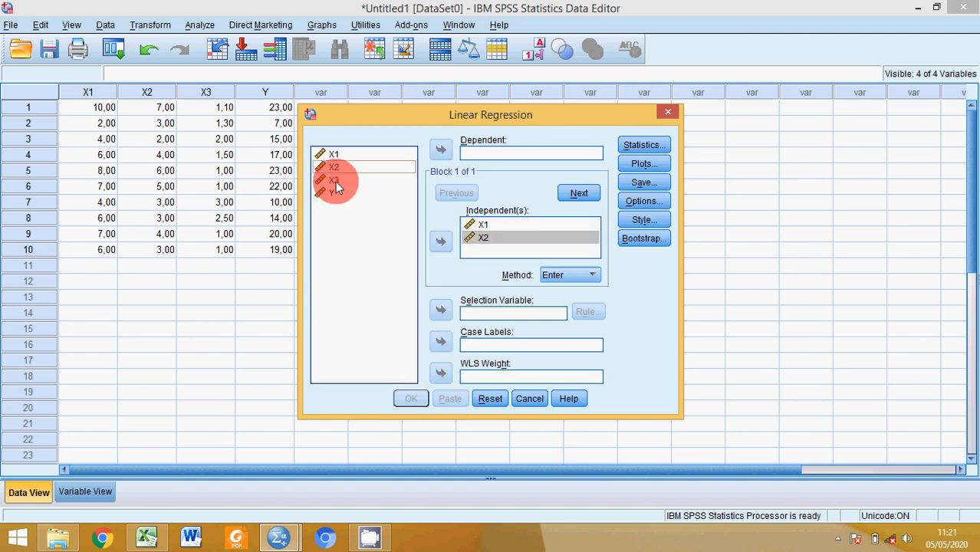
click(439, 243)
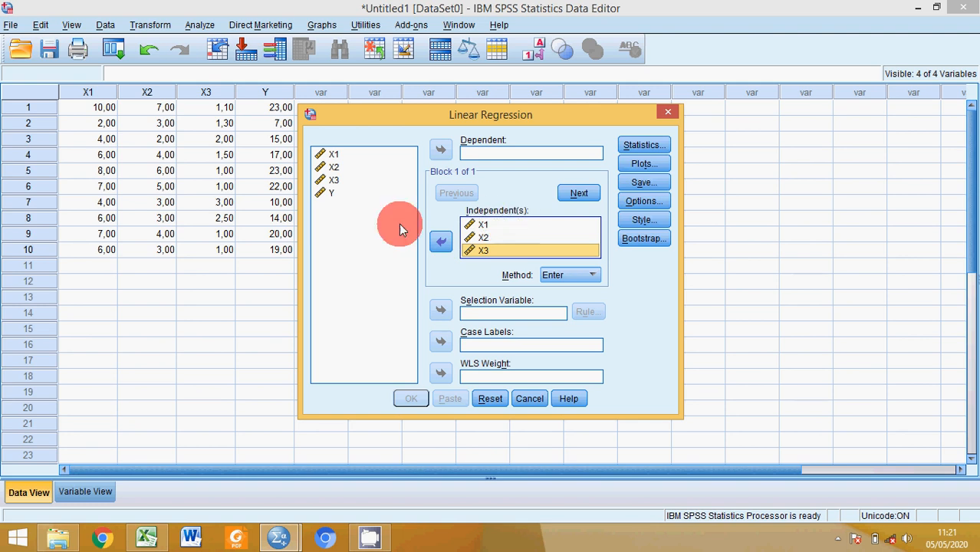
click(331, 194)
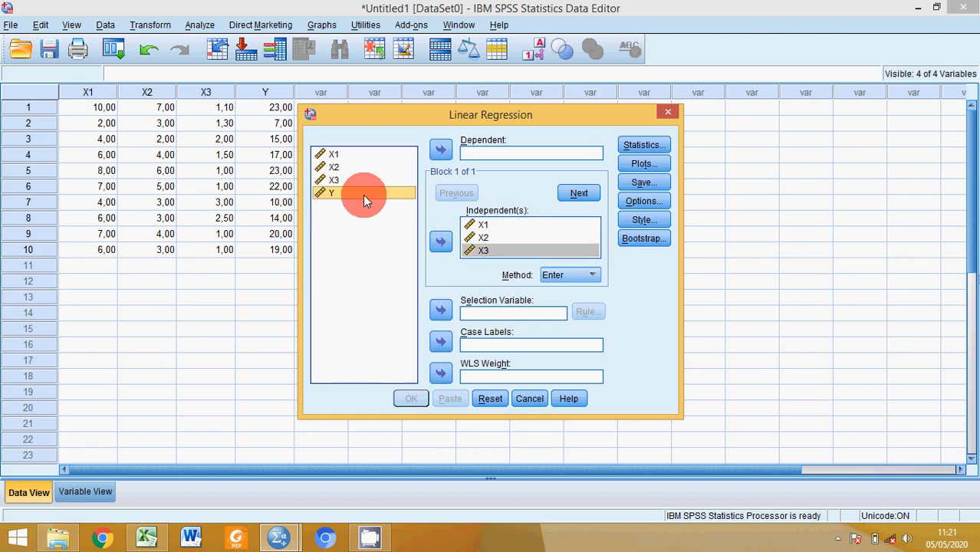
click(438, 155)
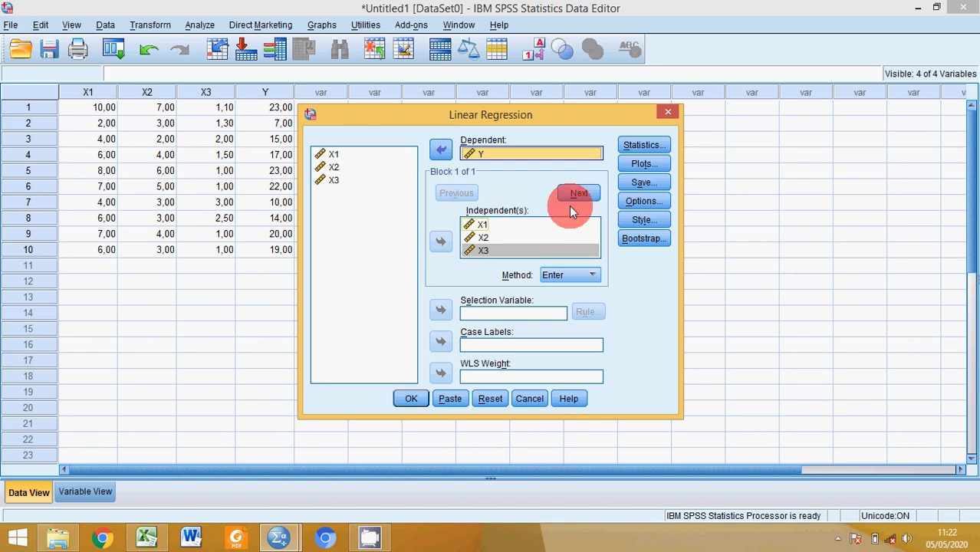
- Request the histogram and normal probability plot of the standardized residuals, and run the regression
click(636, 166)
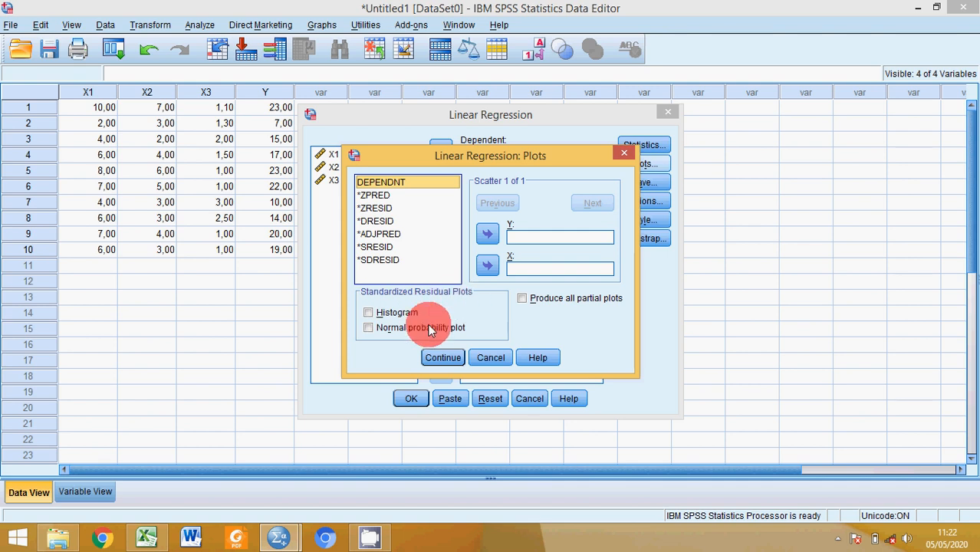
click(367, 314)
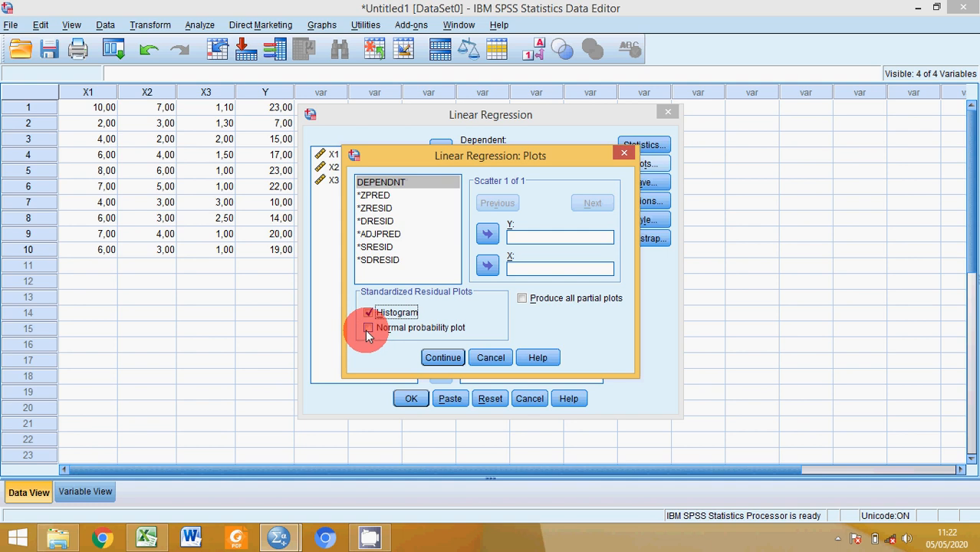
click(367, 328)
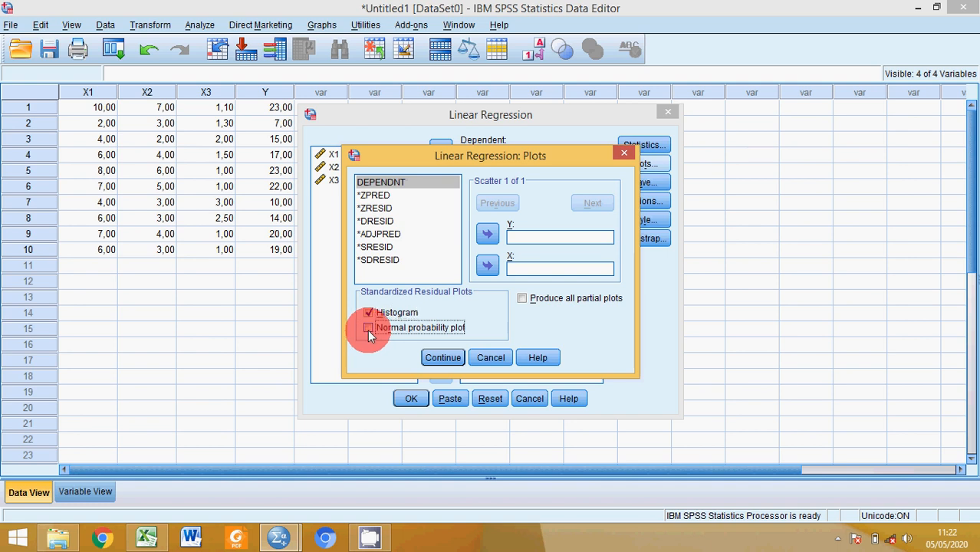
click(440, 358)
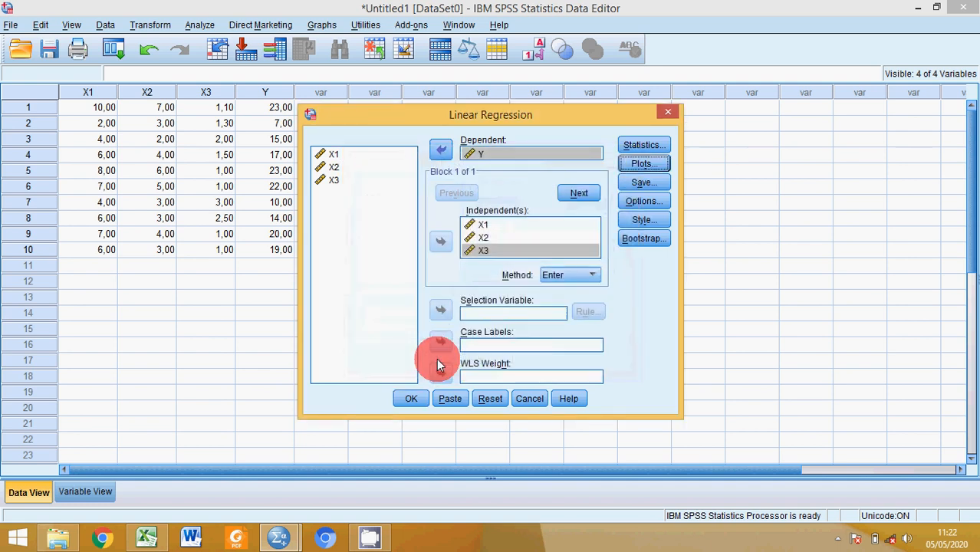
click(409, 398)
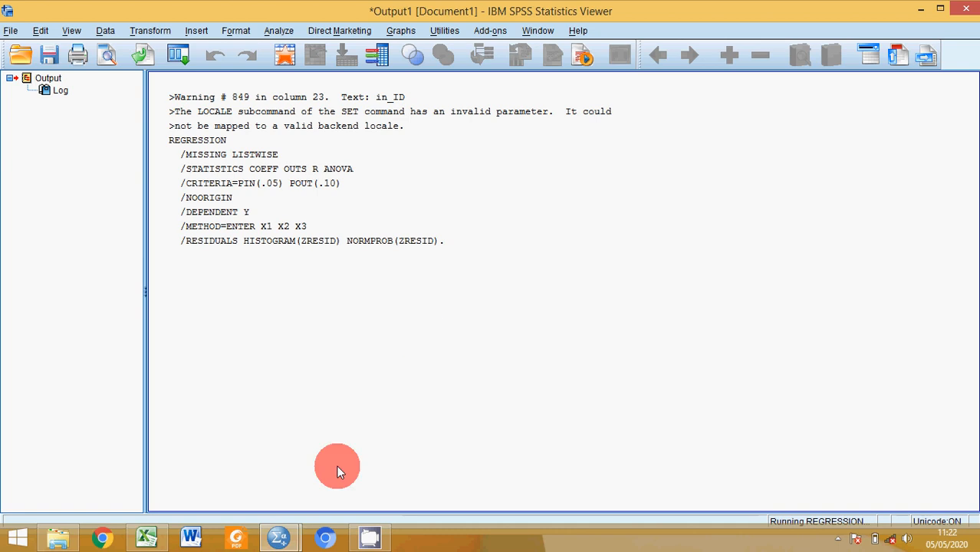
- Examine the residual histogram and the normal P-P plot in the regression output
mouse_move(280, 533)
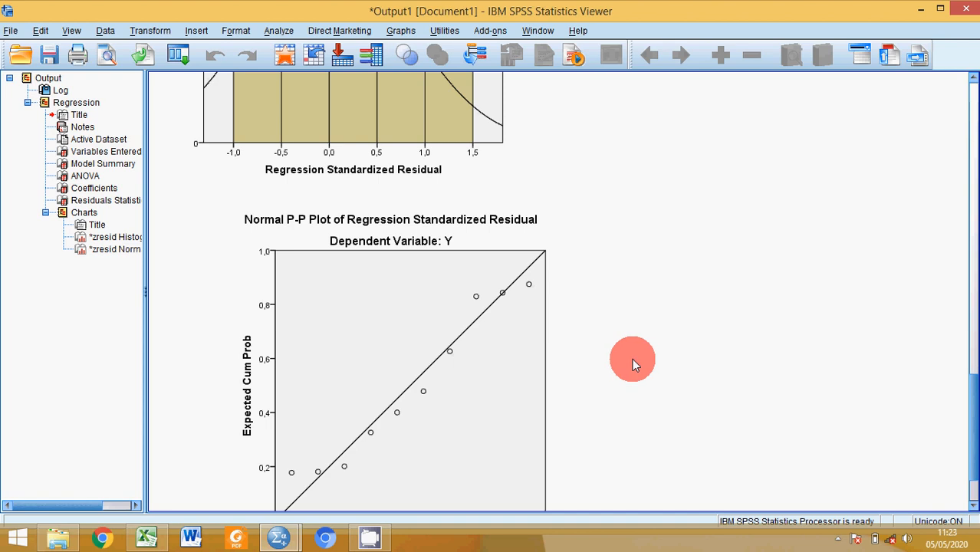
scroll(632, 358, up, 5)
scroll(632, 358, down, 3)
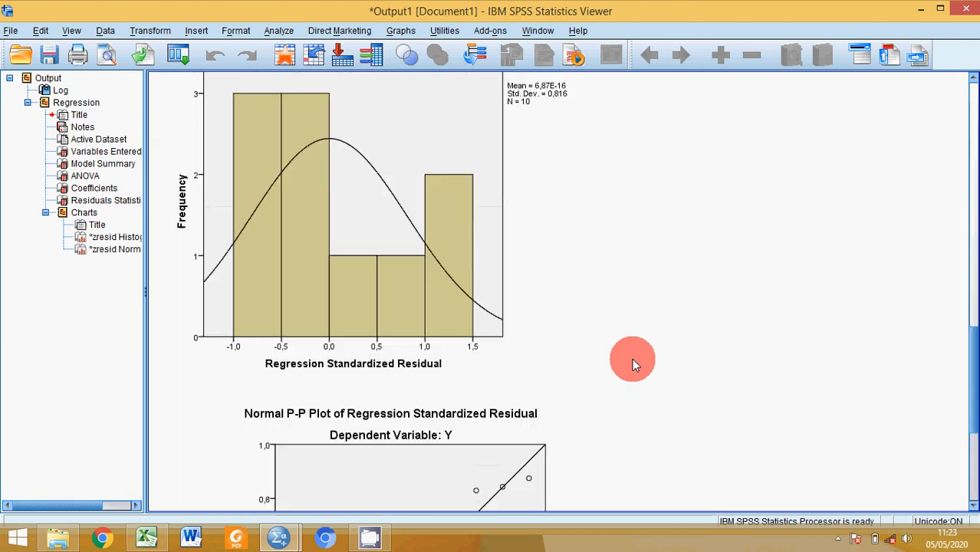
scroll(632, 358, up, 3)
scroll(630, 357, up, 1)
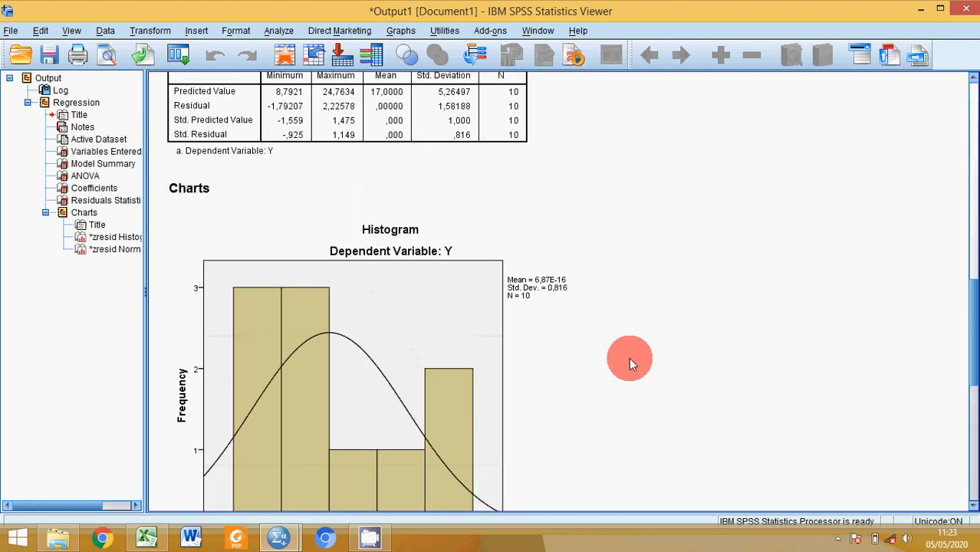
scroll(629, 357, down, 1)
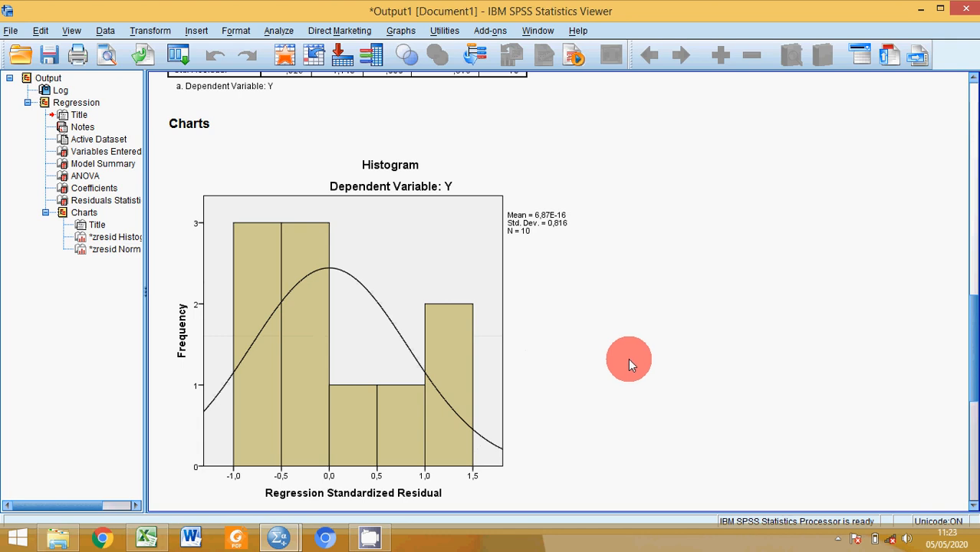
click(508, 222)
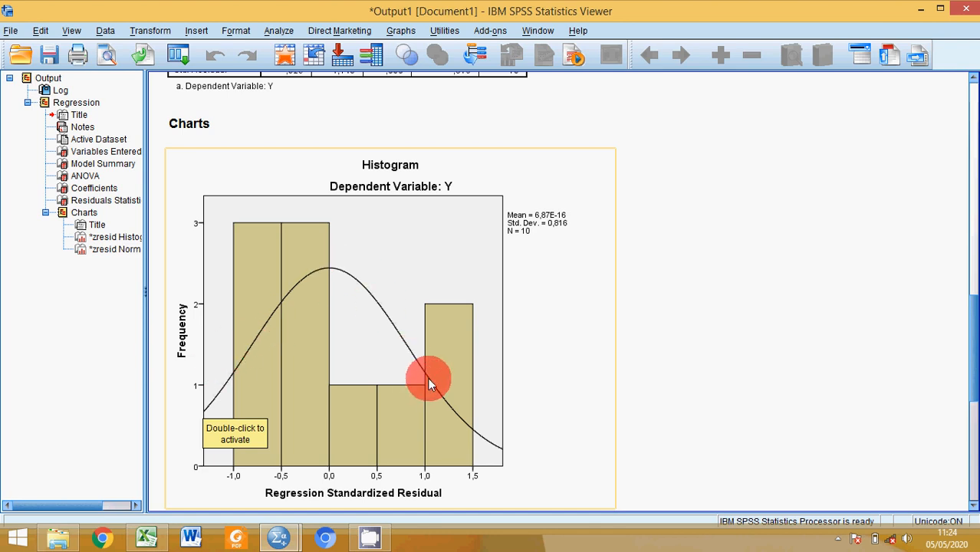
scroll(422, 370, down, 5)
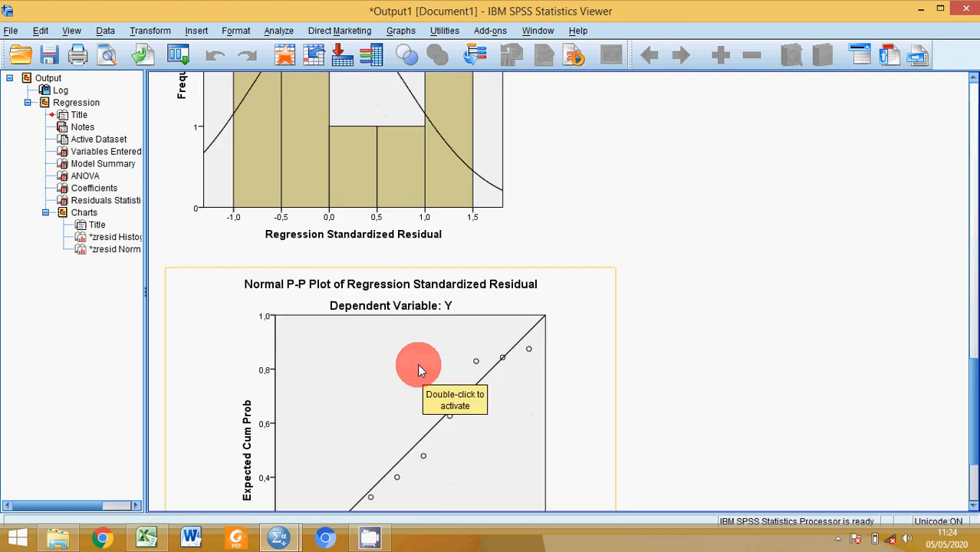
scroll(419, 370, down, 1)
scroll(418, 371, down, 1)
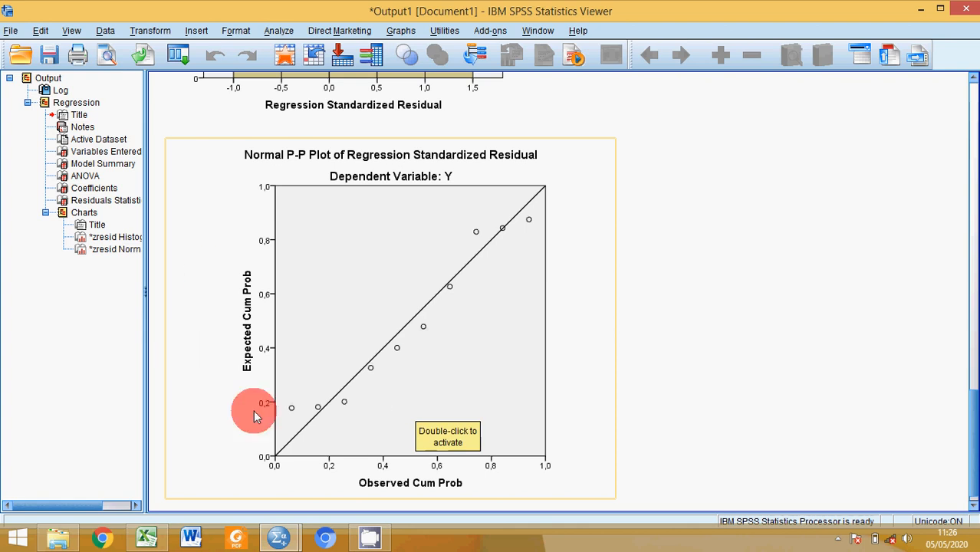
- Rerun the linear regression from the data set with unstandardized residuals saved as a new variable
mouse_move(278, 537)
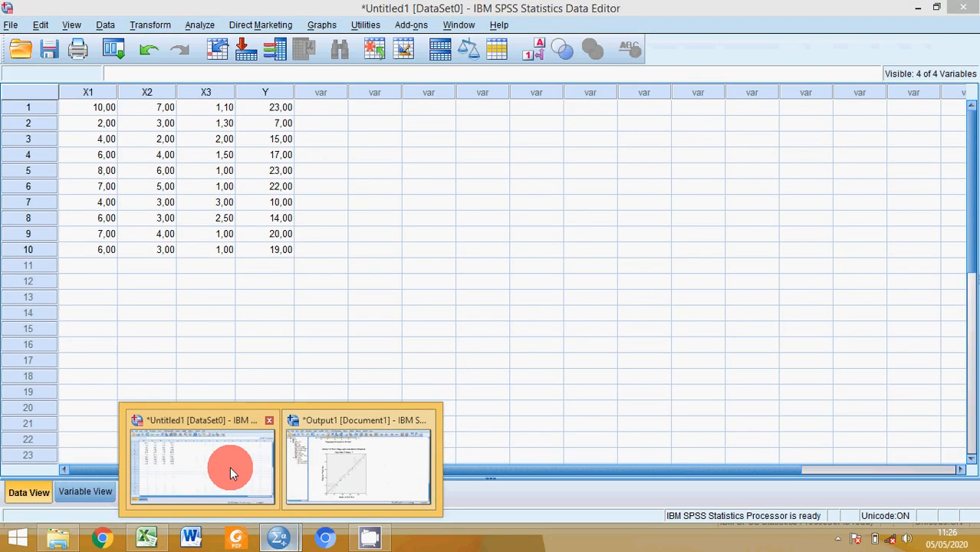
click(230, 467)
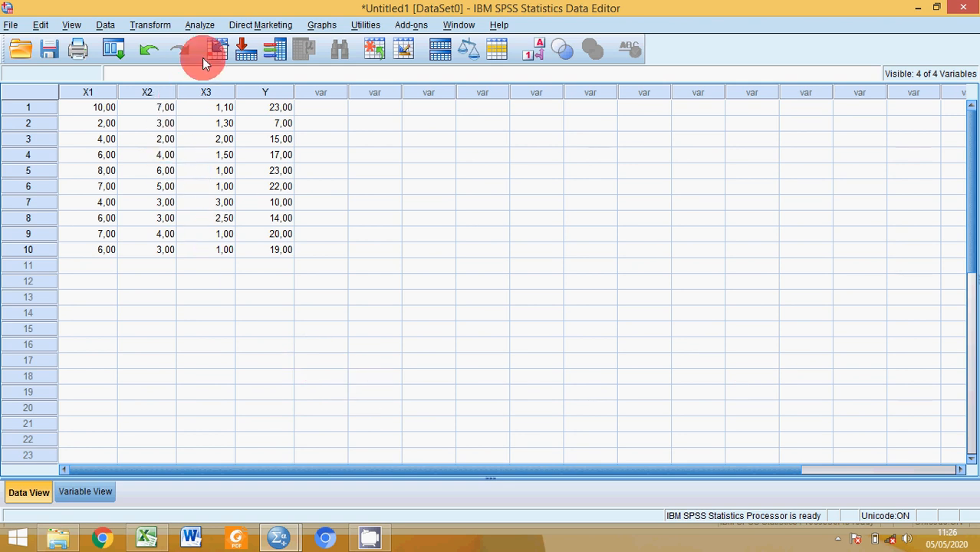
click(194, 25)
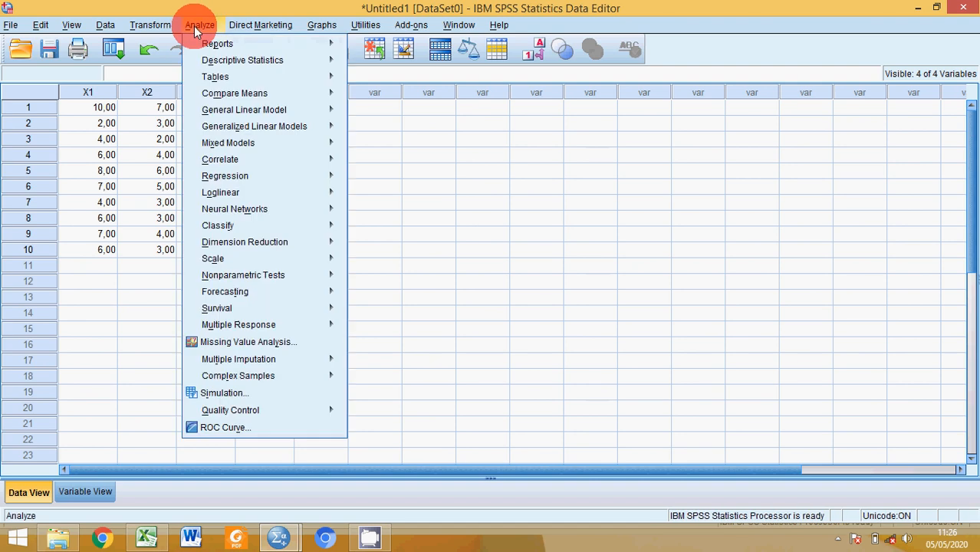
mouse_move(234, 182)
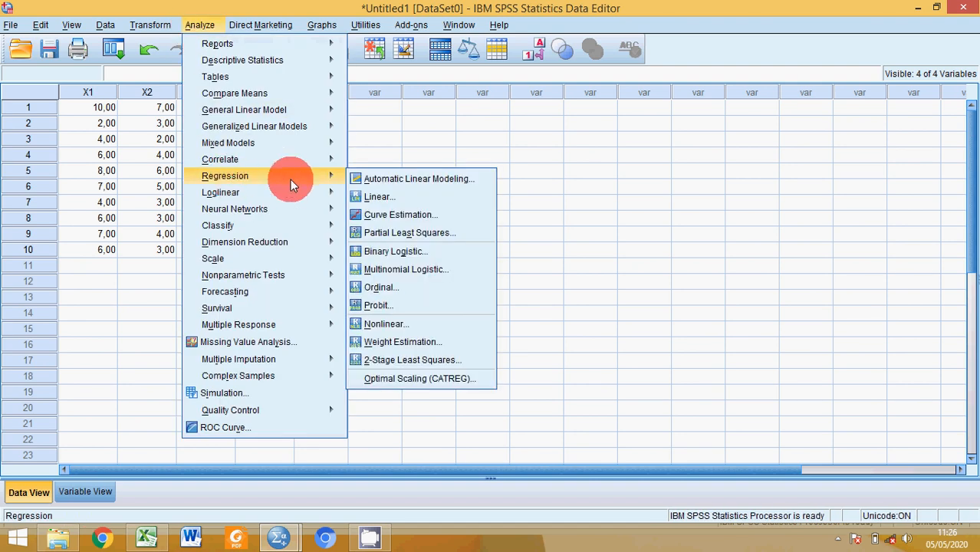
click(378, 200)
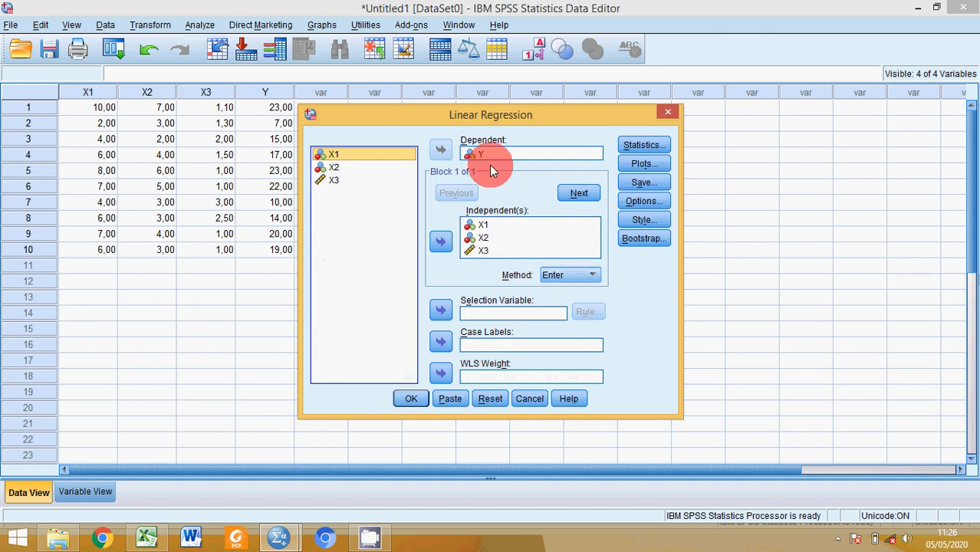
click(631, 183)
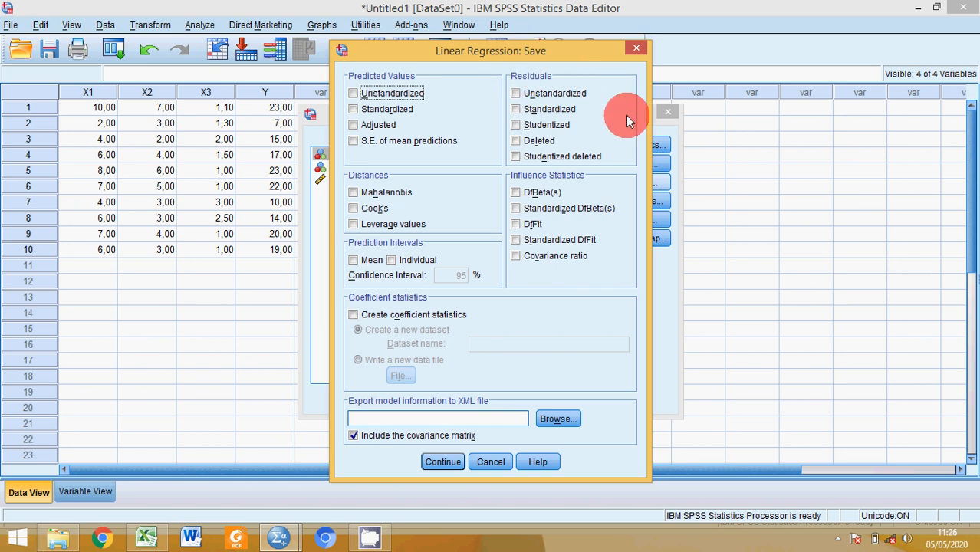
click(516, 93)
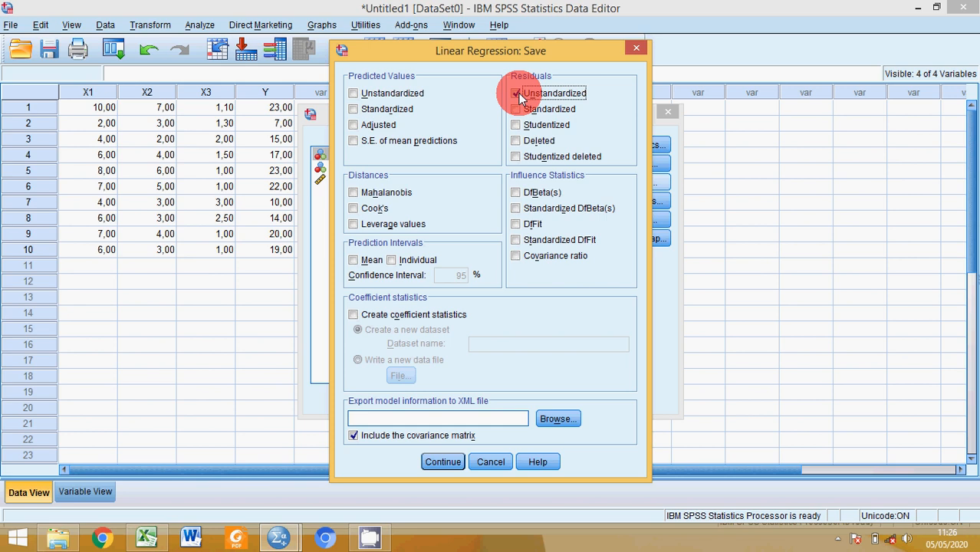
click(441, 462)
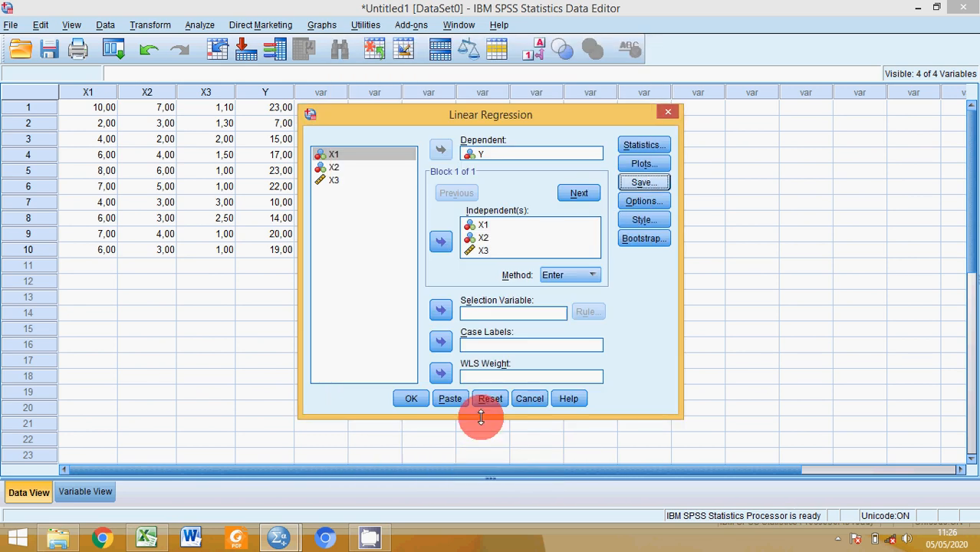
click(408, 398)
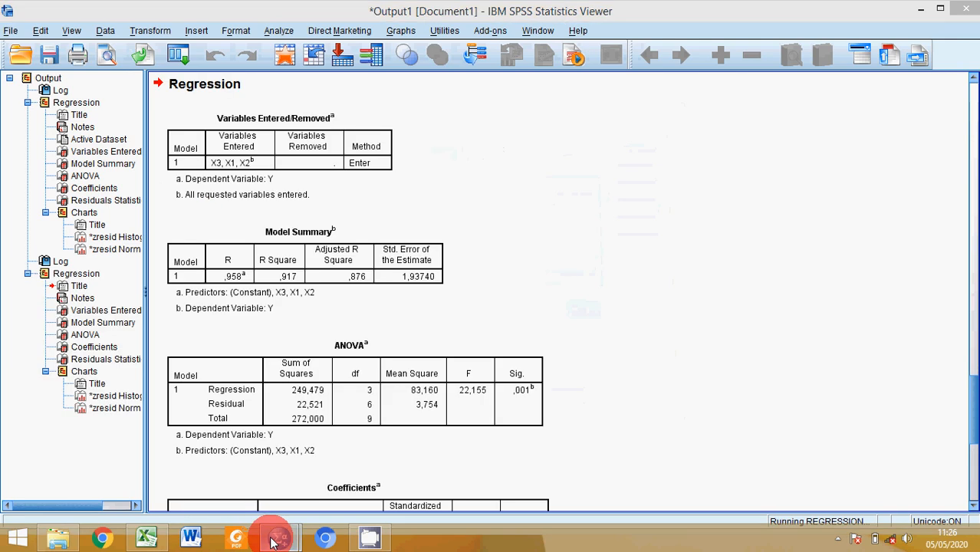
- Run a legacy one-sample Kolmogorov-Smirnov test on the unstandardized residual variable from the data set, with Normal as the test distribution
mouse_move(276, 537)
click(184, 453)
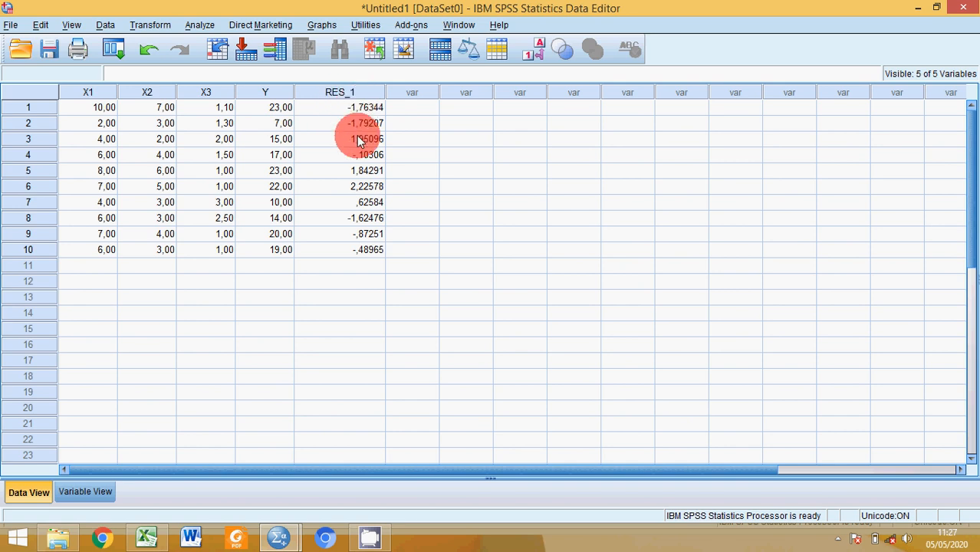
click(194, 24)
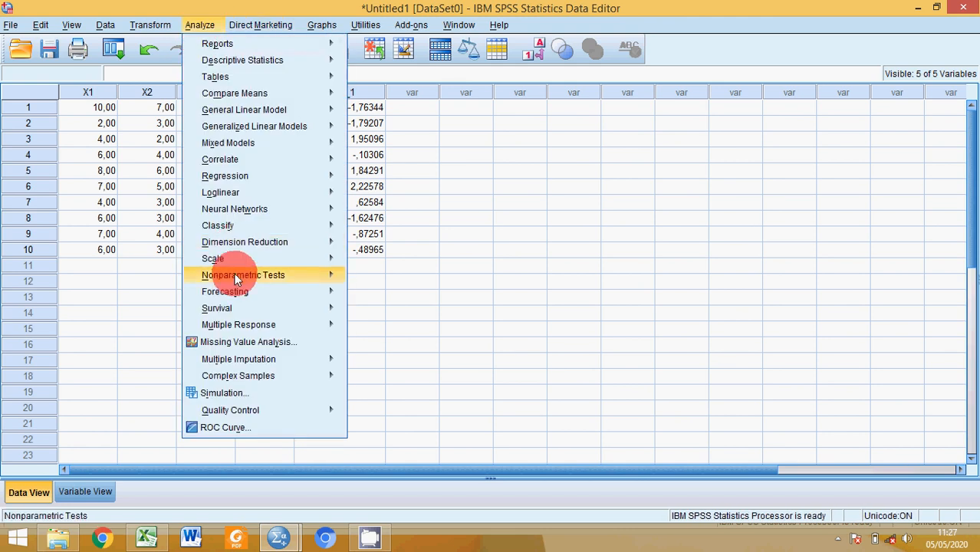
mouse_move(234, 272)
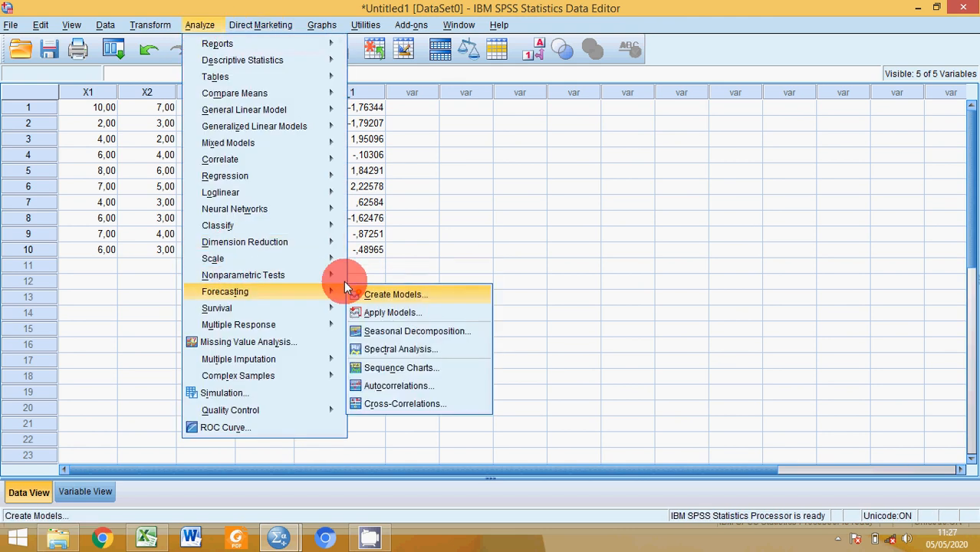
mouse_move(396, 335)
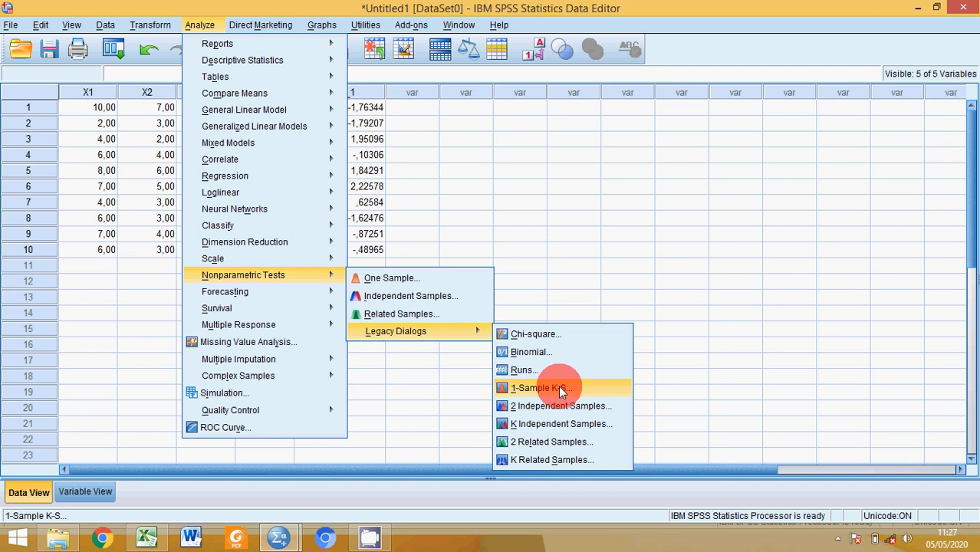
click(561, 390)
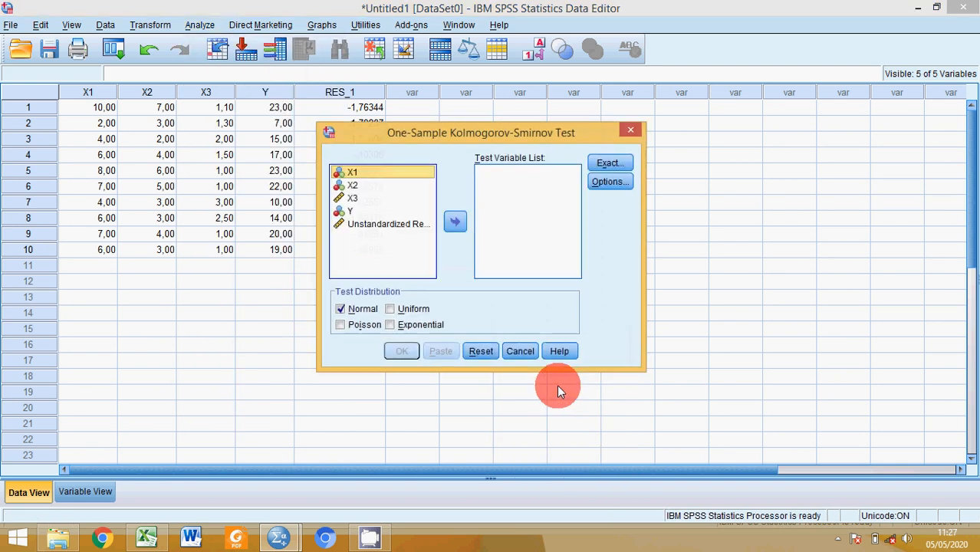
click(365, 225)
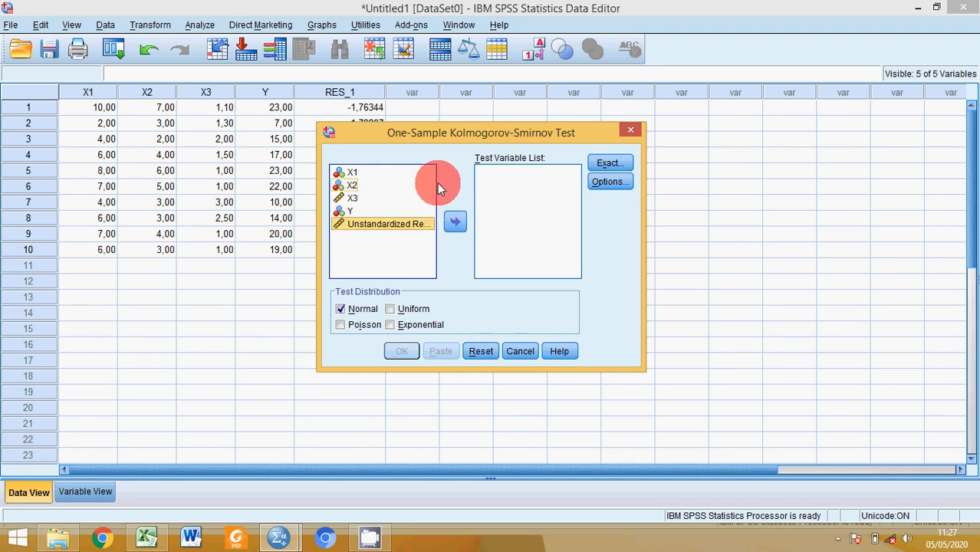
click(454, 222)
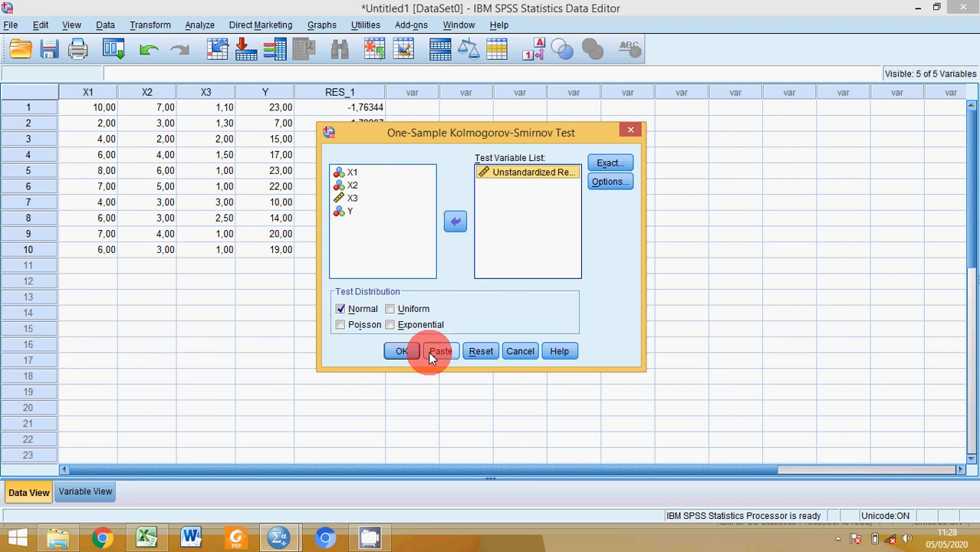
click(404, 352)
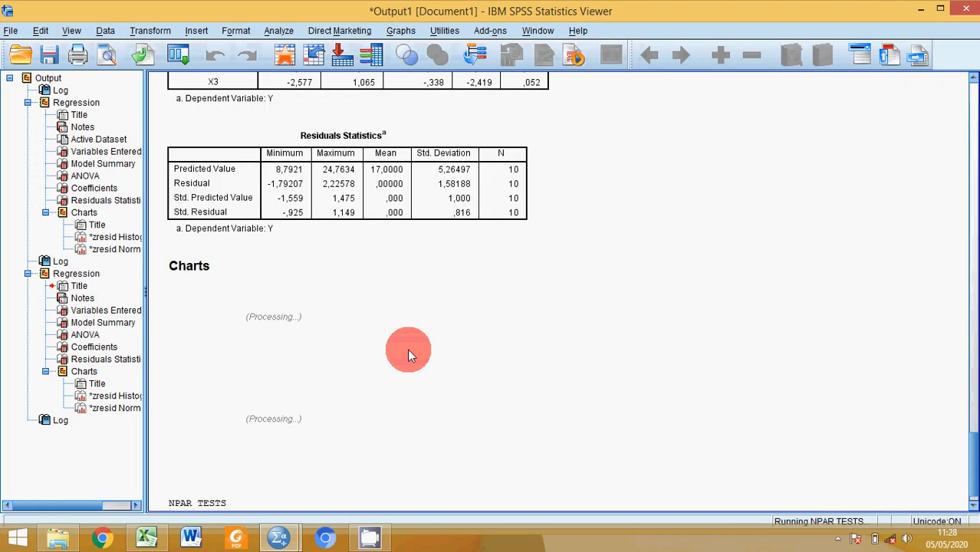
- Examine the One-Sample Kolmogorov-Smirnov Test table in the output, down to its two-tailed asymptotic significance
scroll(405, 343, down, 10)
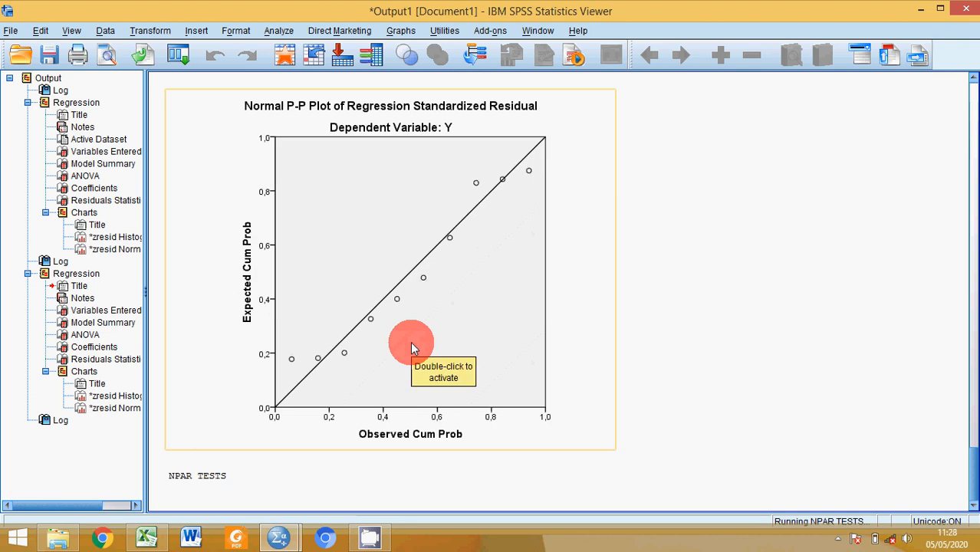
scroll(427, 414, down, 1)
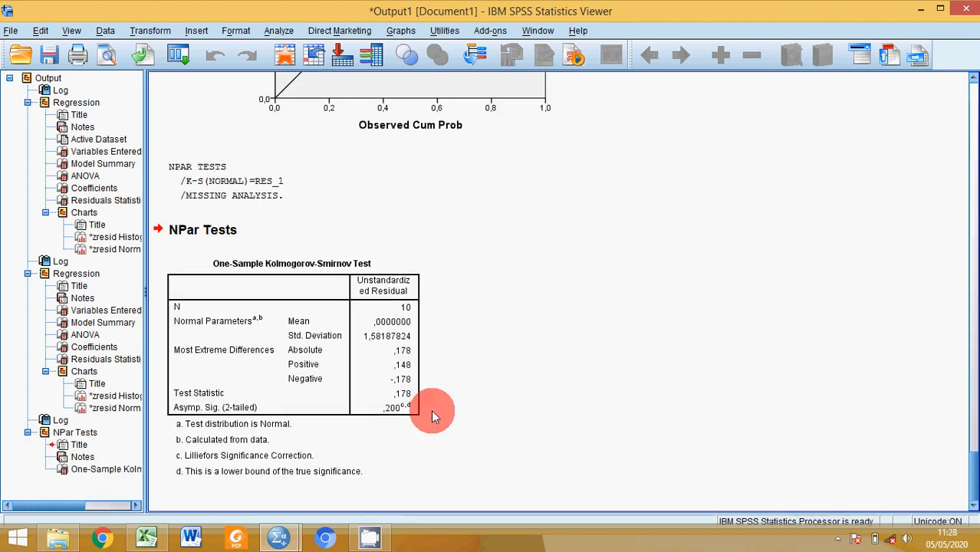
click(179, 234)
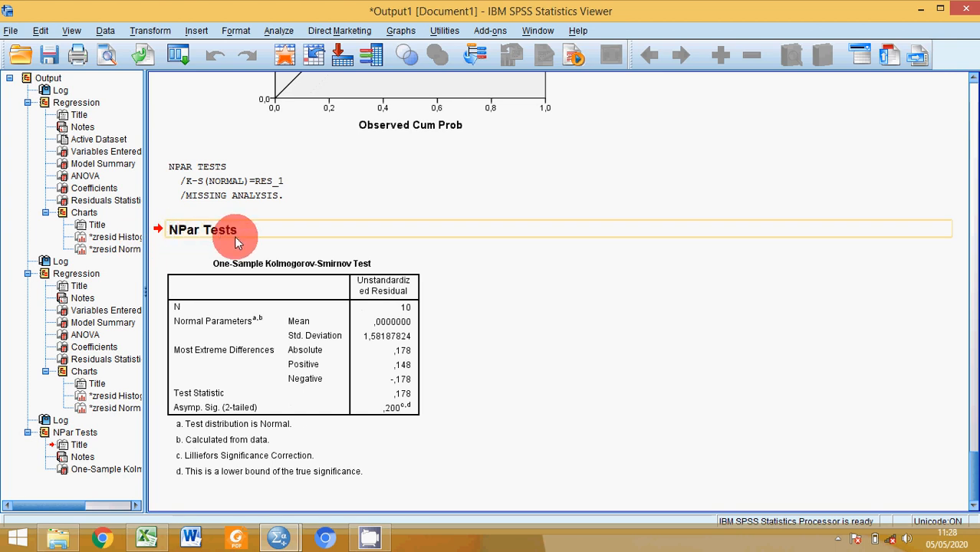
click(230, 263)
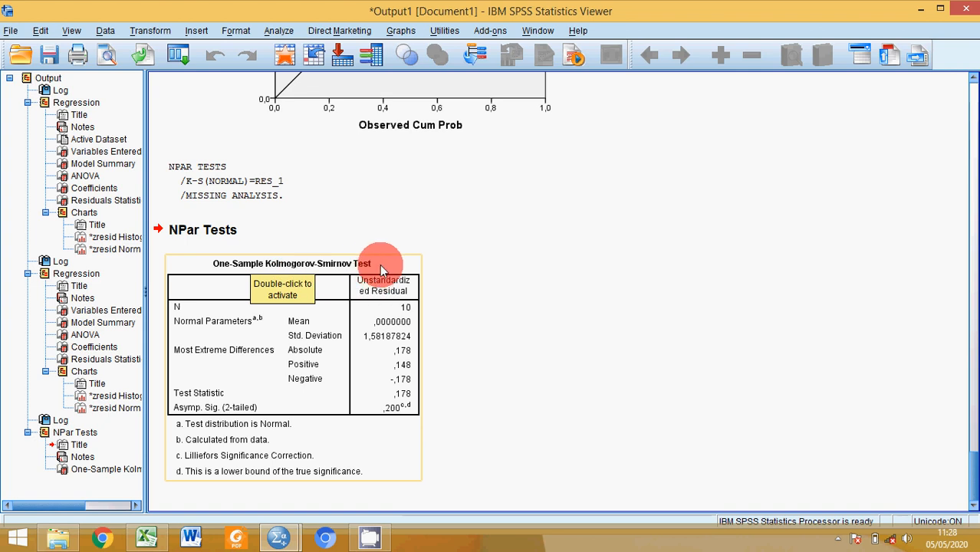
click(462, 288)
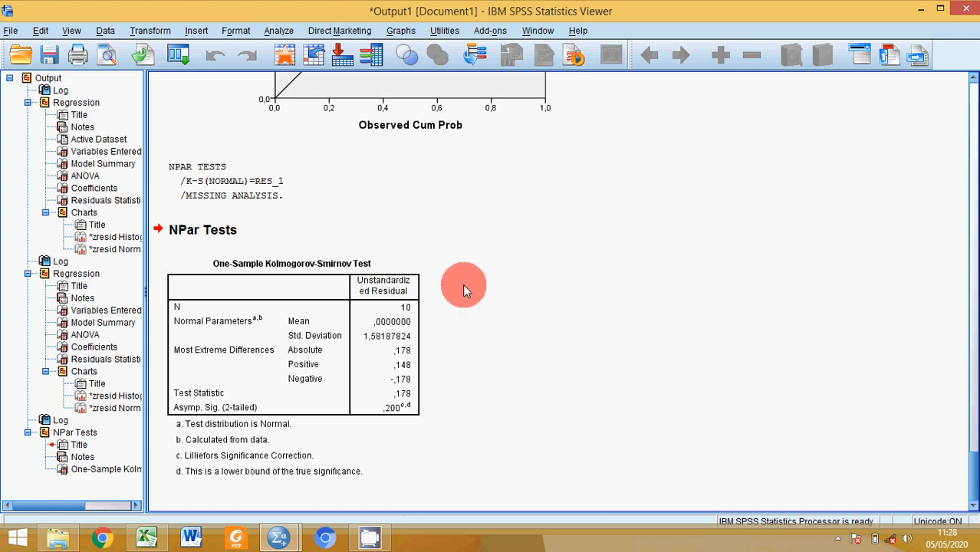
click(188, 410)
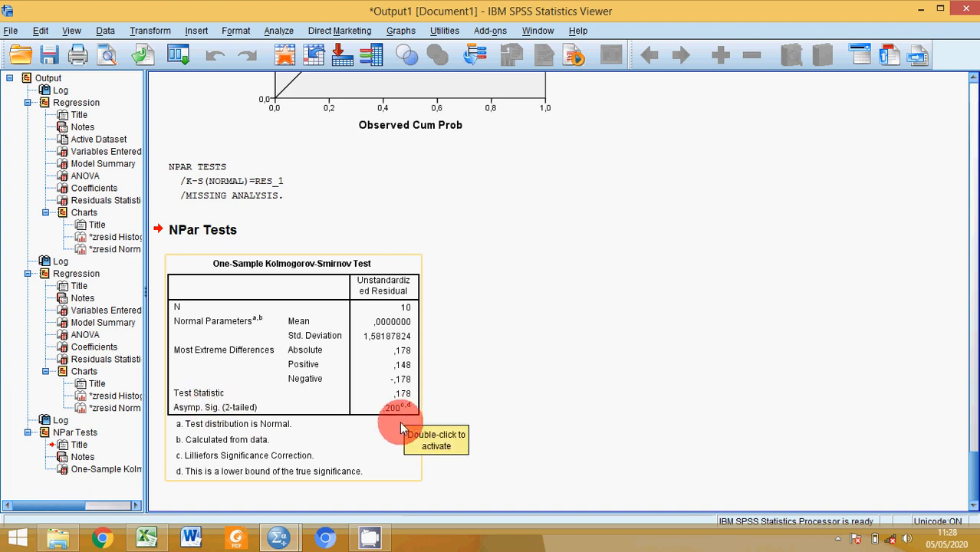
- Switch to Microsoft Word, open the recent document UJI NORMALITAS and review its hypotheses, test criteria and conclusion
click(199, 543)
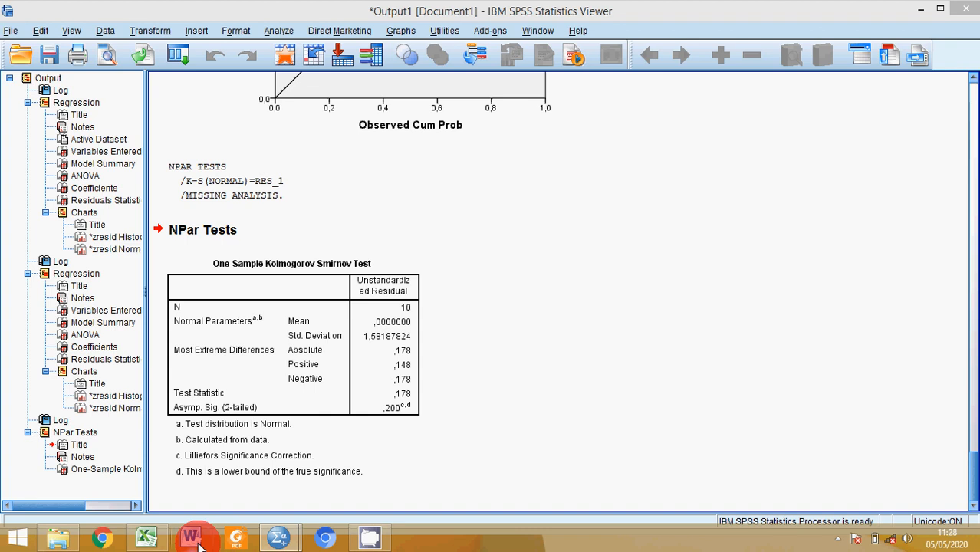
click(322, 442)
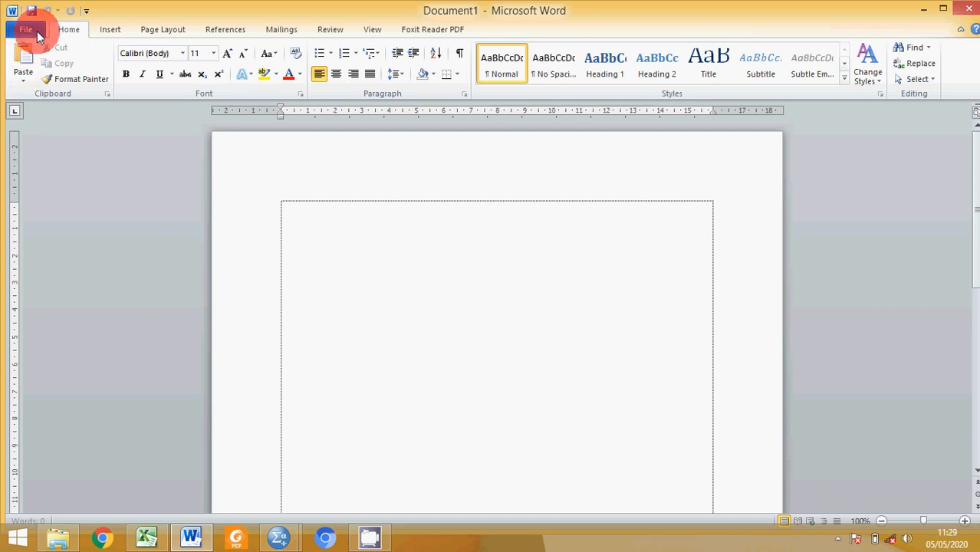
click(26, 31)
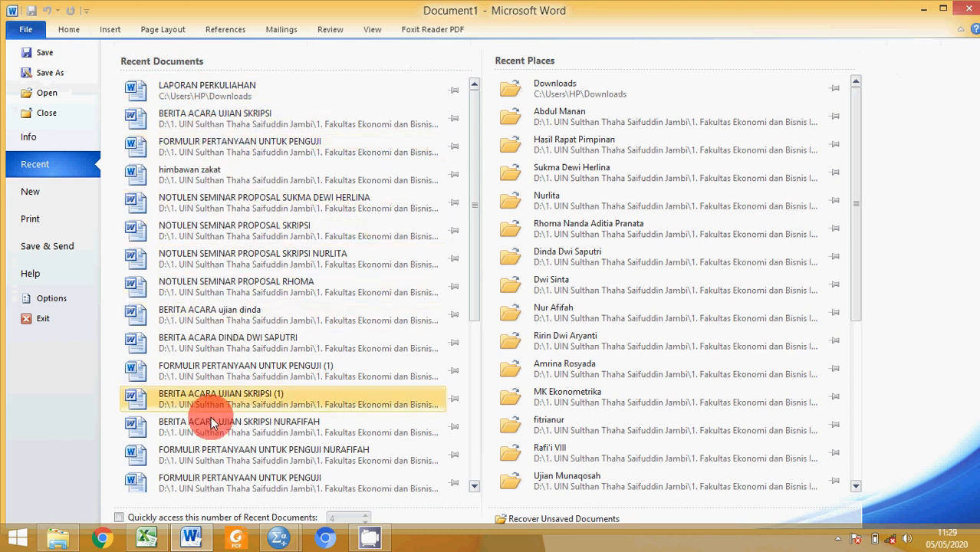
scroll(212, 441, down, 1)
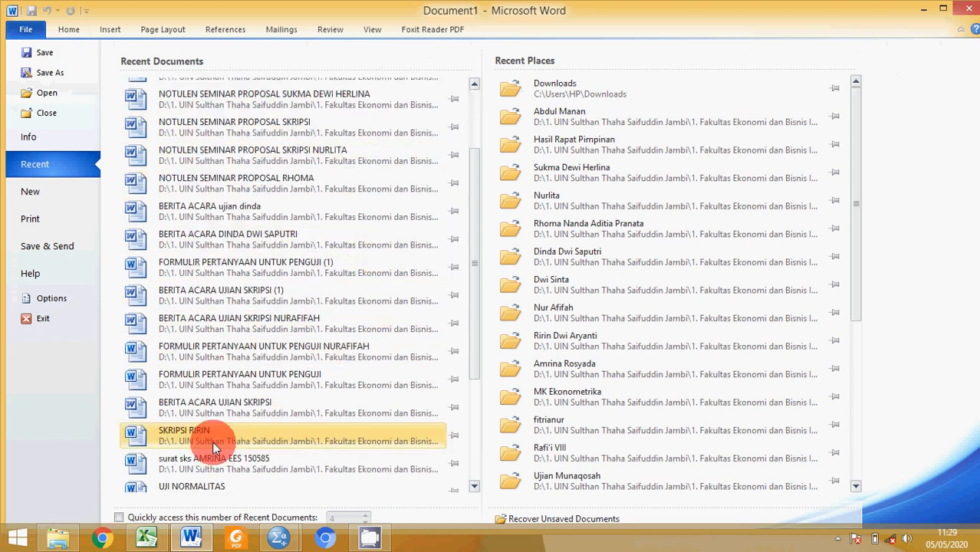
click(210, 484)
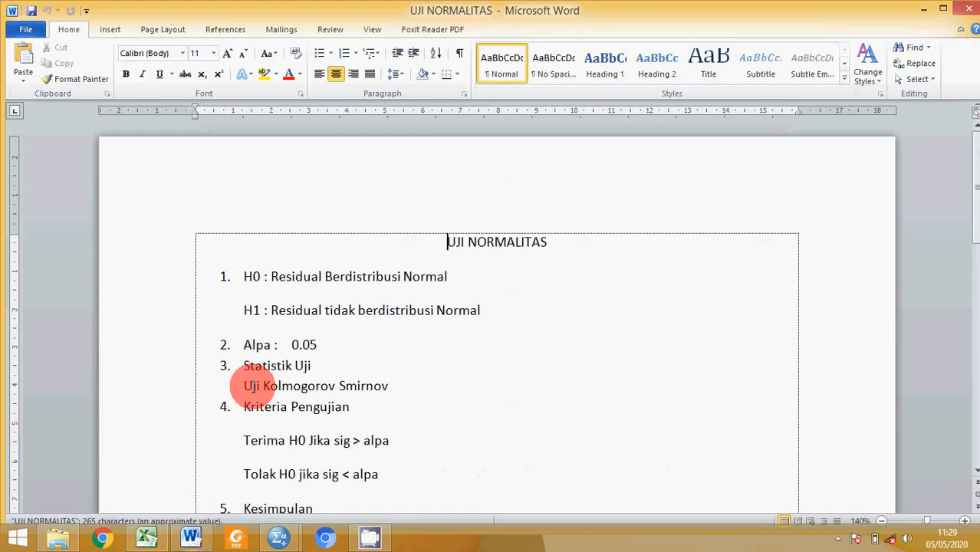
scroll(276, 301, down, 1)
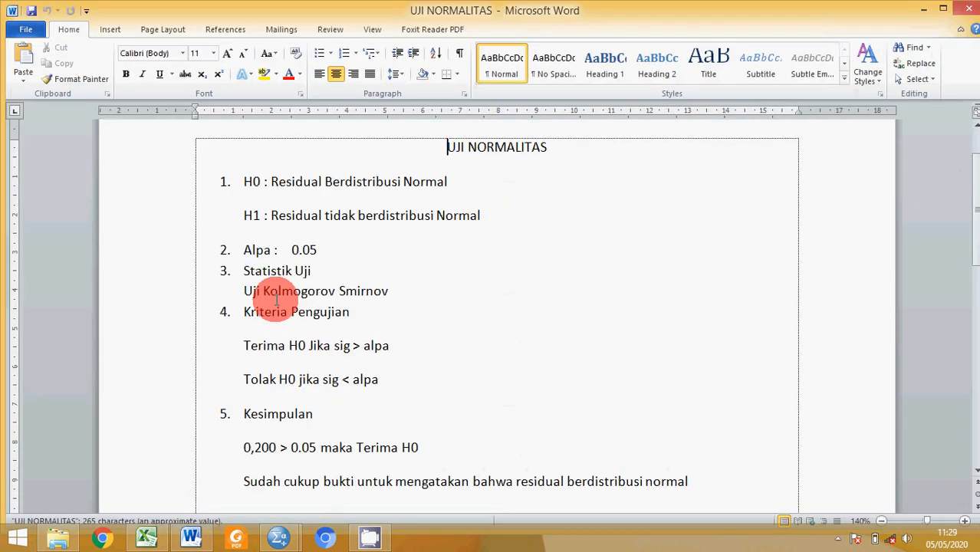